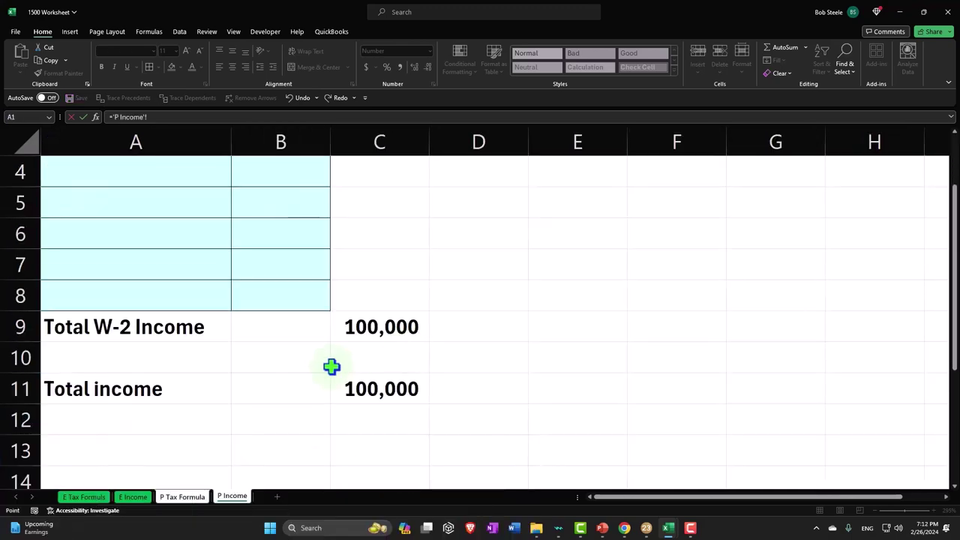
# Link Income to ='P Income'!C11 so it shows 100,000, checking the P Income sheet's total.
pyautogui.click(379, 388)
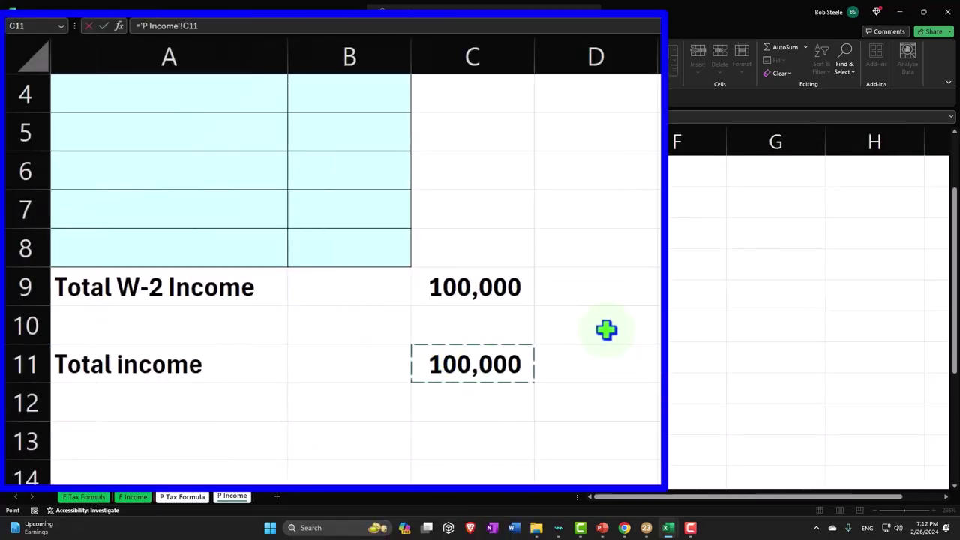
pyautogui.press('Return')
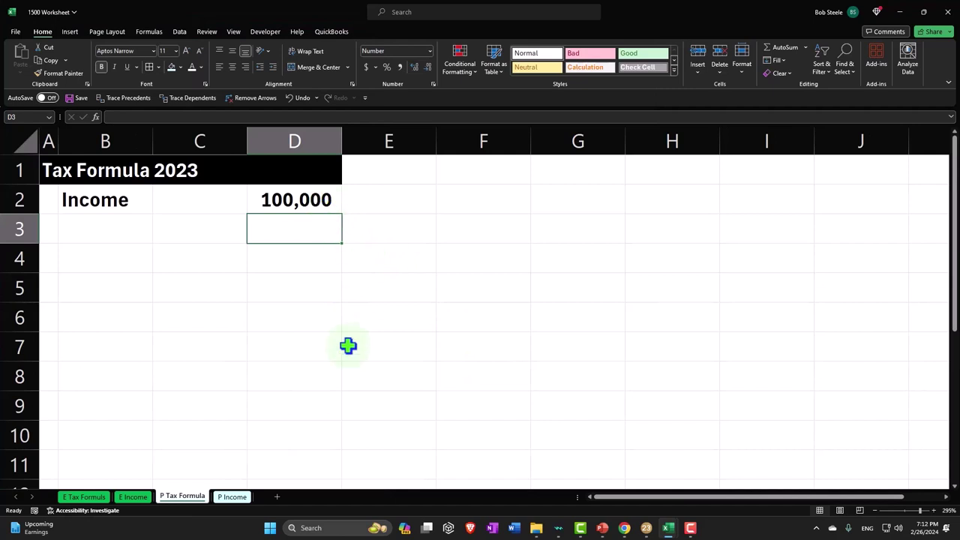
pyautogui.click(232, 497)
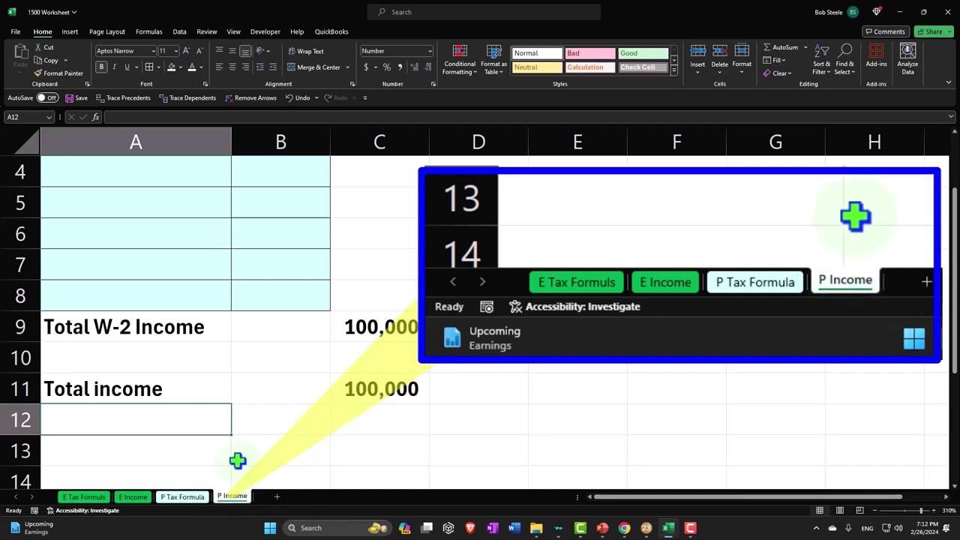
pyautogui.click(194, 497)
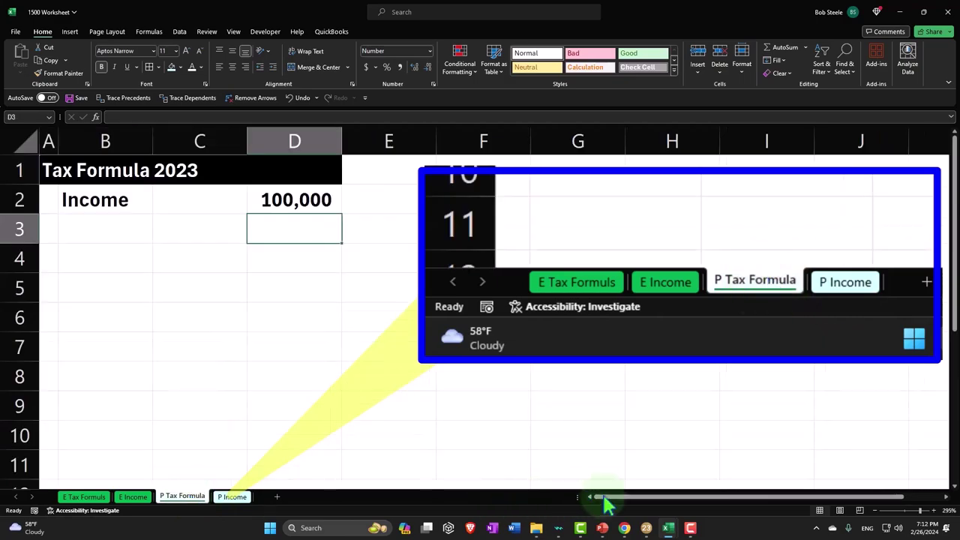
# Open Lacerte's Form 1040 at the Income lines and show all available forms.
pyautogui.click(646, 528)
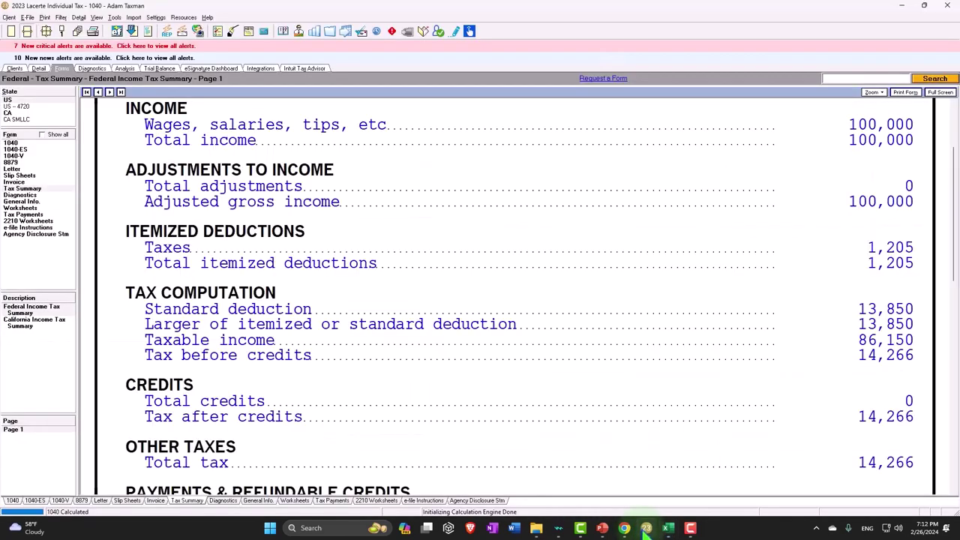
pyautogui.click(30, 143)
pyautogui.scroll(-9, 354, 248)
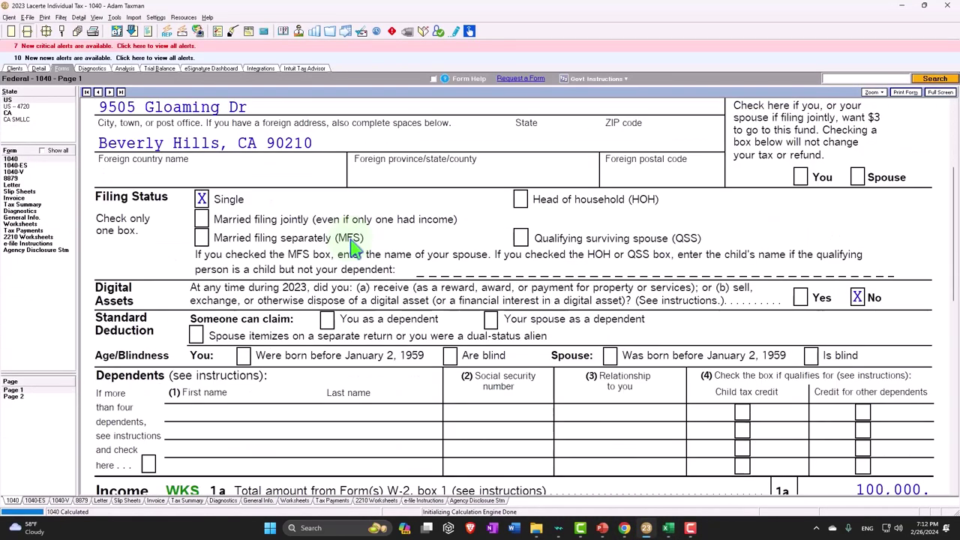
pyautogui.scroll(-1, 354, 248)
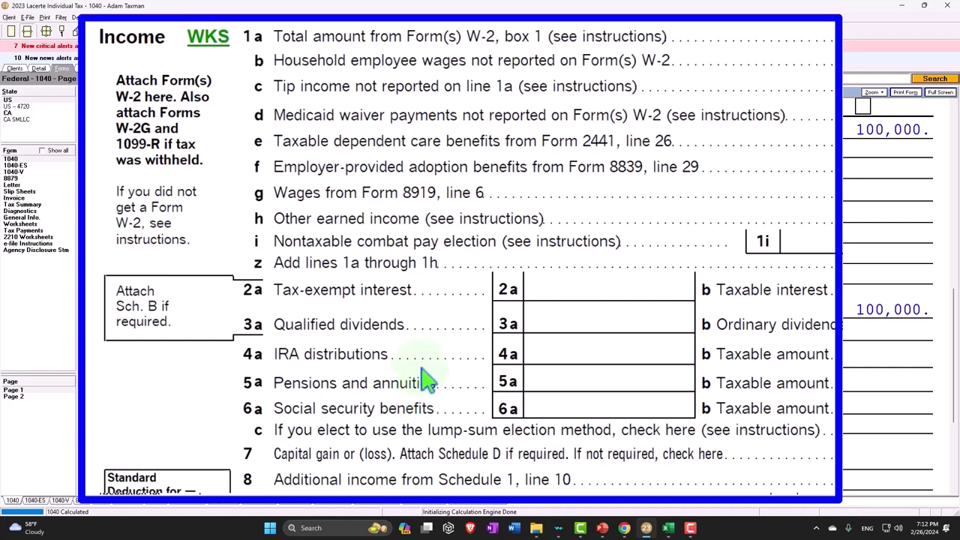
pyautogui.click(42, 150)
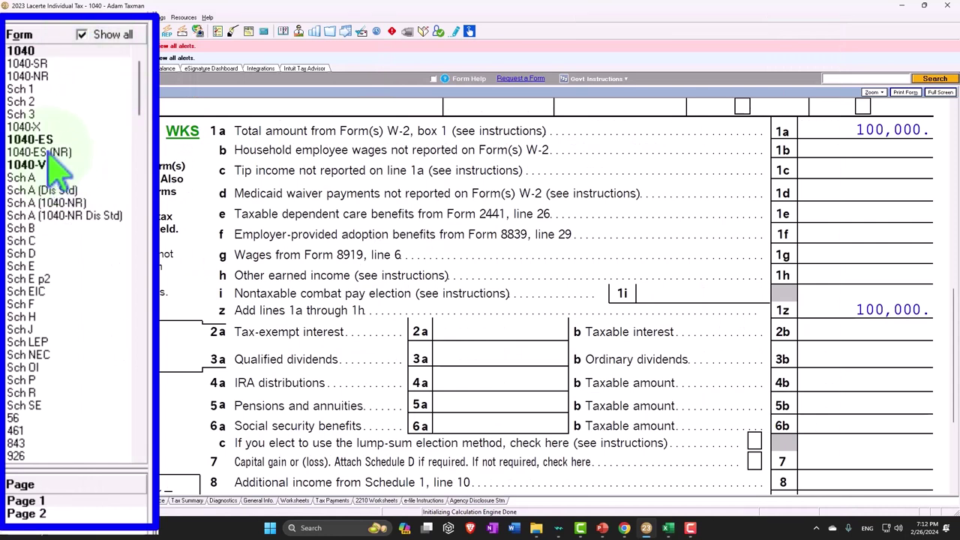
pyautogui.click(30, 249)
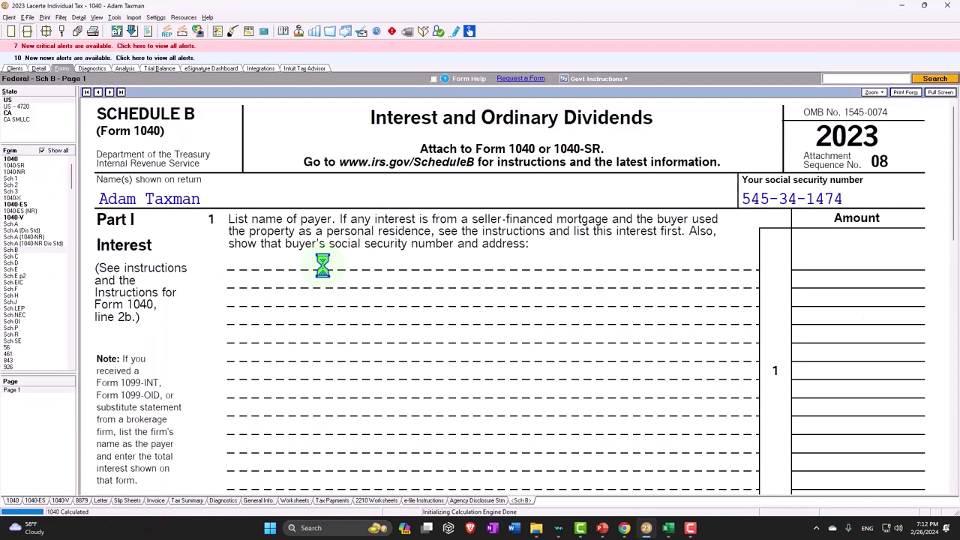
pyautogui.scroll(-3, 472, 296)
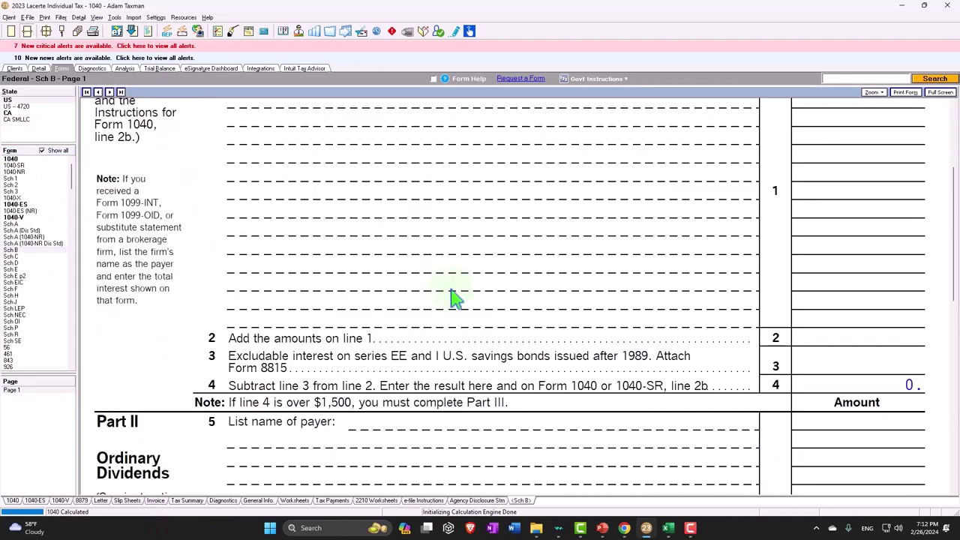
pyautogui.click(15, 256)
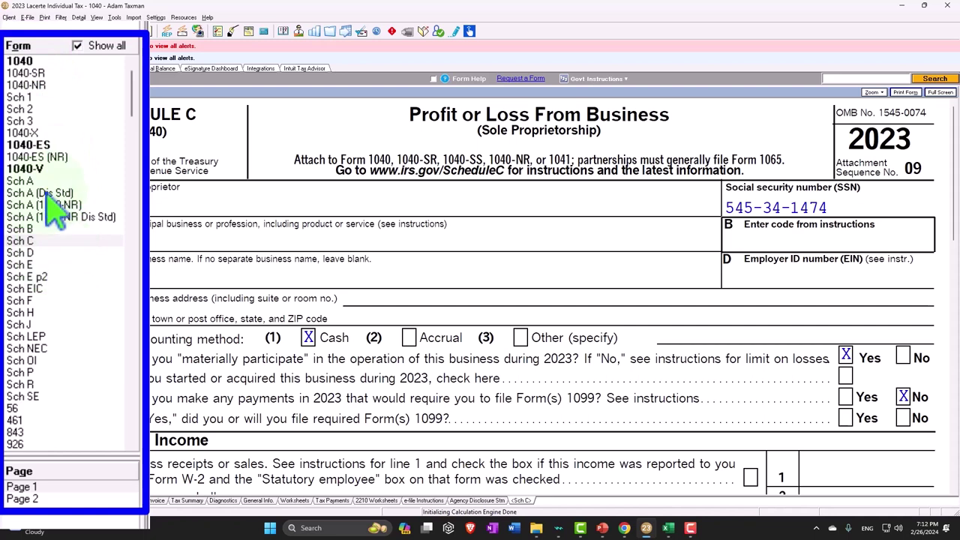
pyautogui.click(30, 62)
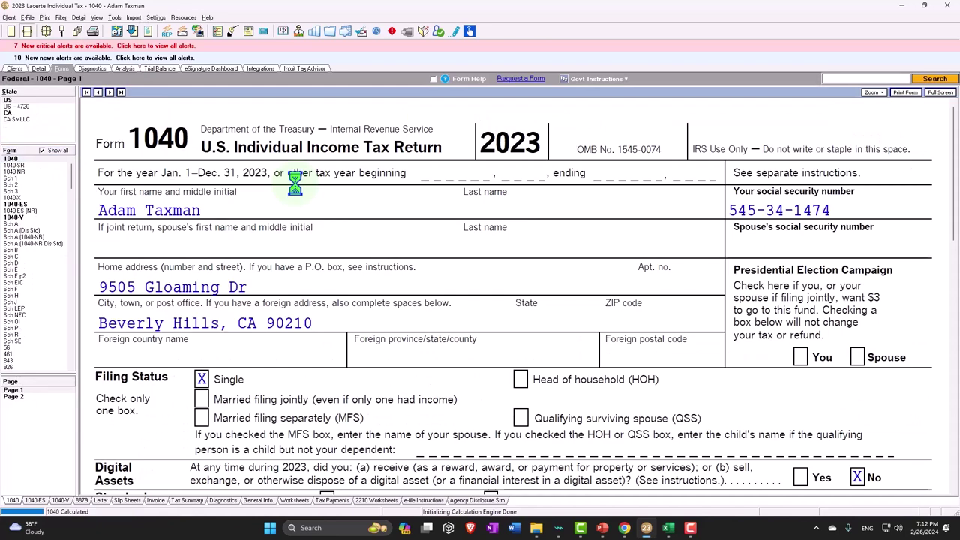
pyautogui.scroll(-10, 335, 237)
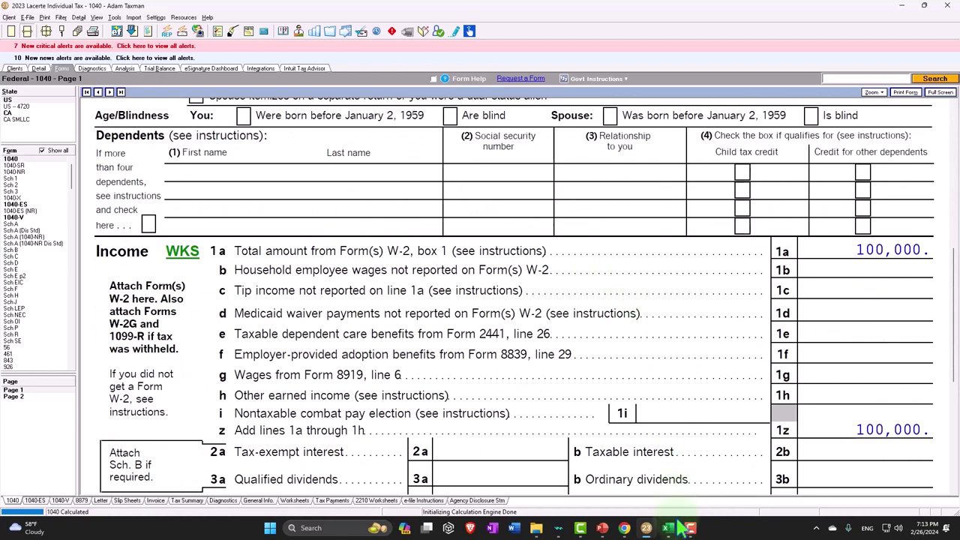
# Switch to the 1500 Worksheet's P Tax Formula sheet in Excel.
pyautogui.moveTo(670, 530)
pyautogui.click(687, 491)
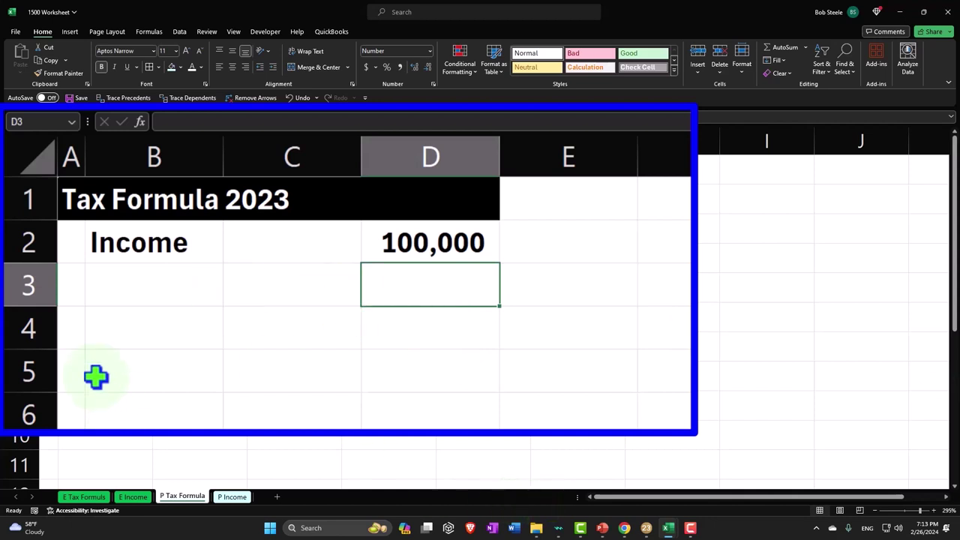
# Add row 3 as '-' and 'Adjustments to income' with 0 in D3, widening column B.
pyautogui.click(72, 284)
pyautogui.write('-')
pyautogui.press('Tab')
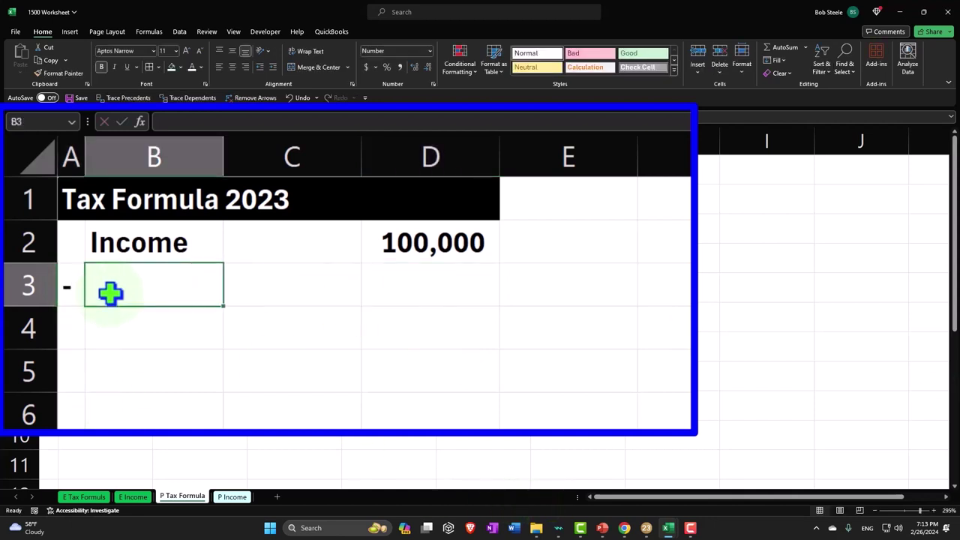
pyautogui.write('Adj')
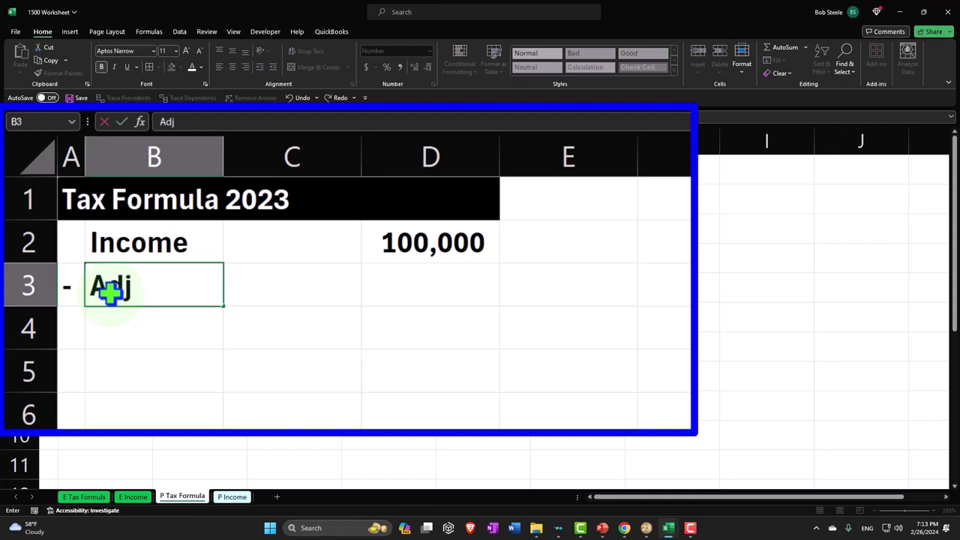
pyautogui.write('ustments to')
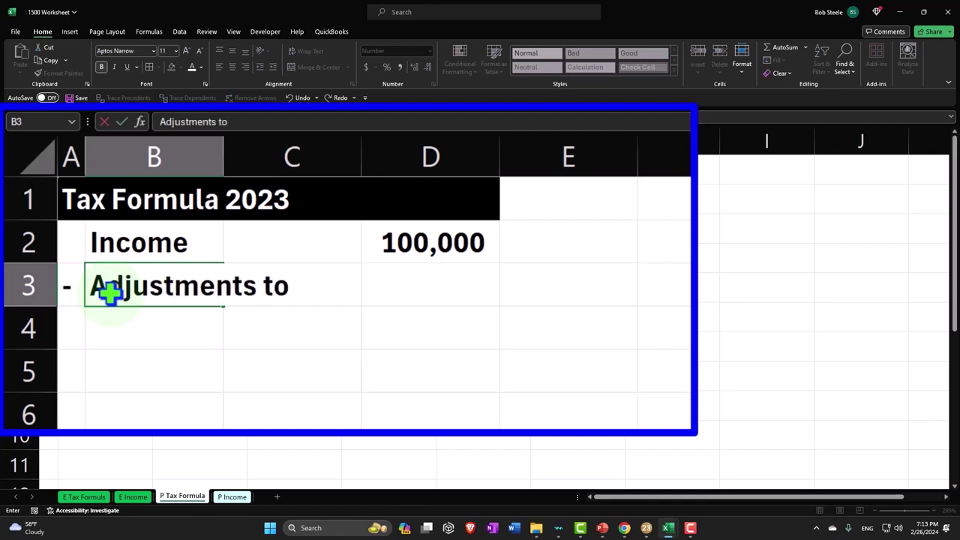
pyautogui.write(' income')
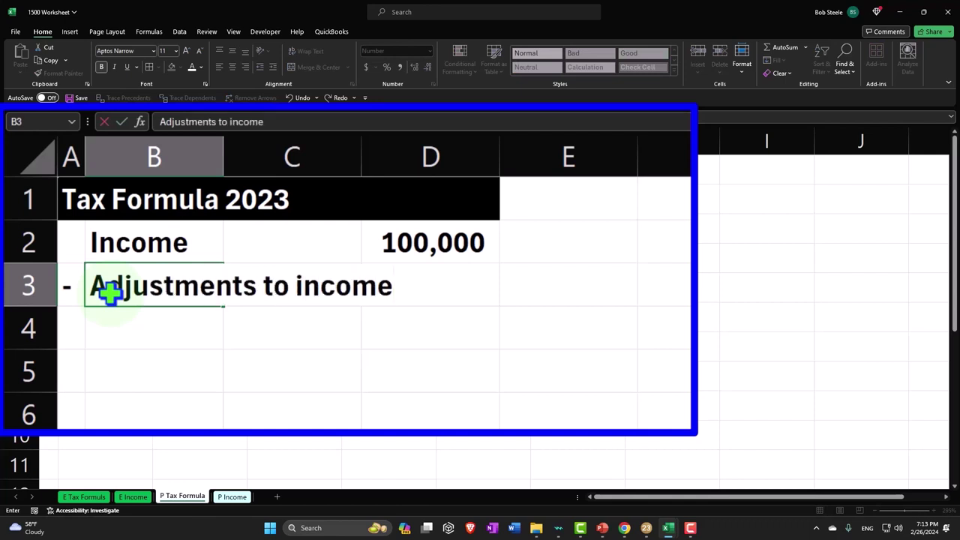
pyautogui.press('Return')
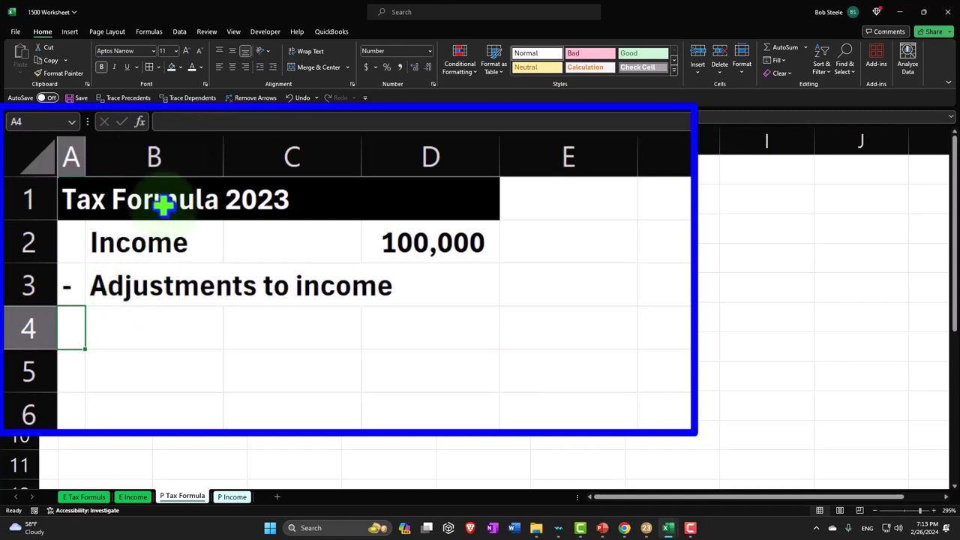
pyautogui.moveTo(225, 148); pyautogui.dragTo(277, 153)
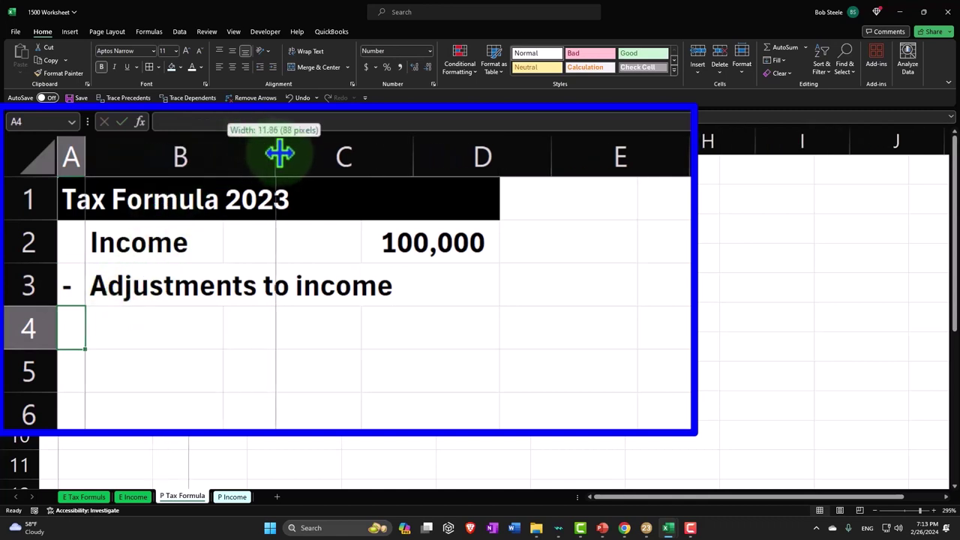
pyautogui.click(477, 284)
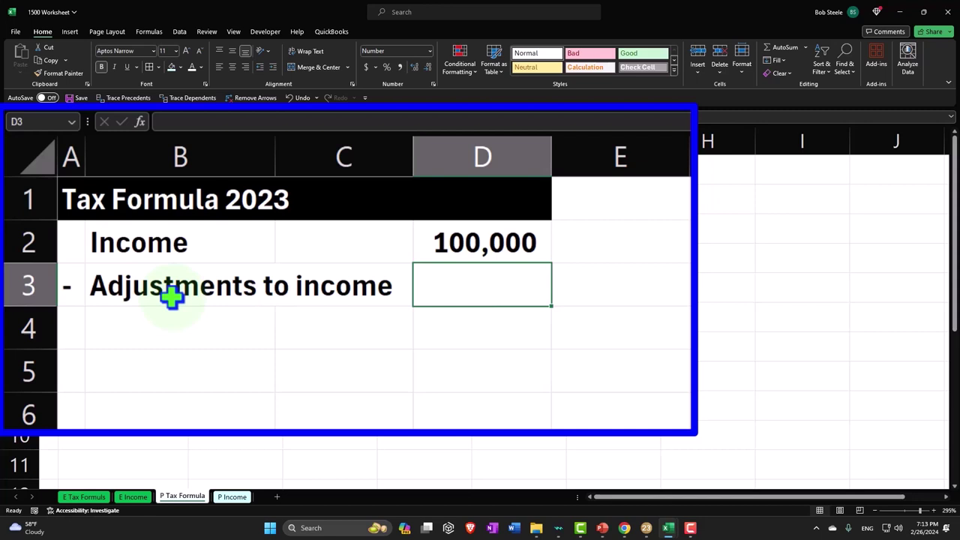
pyautogui.write('0')
pyautogui.press('Return')
pyautogui.press('Up')
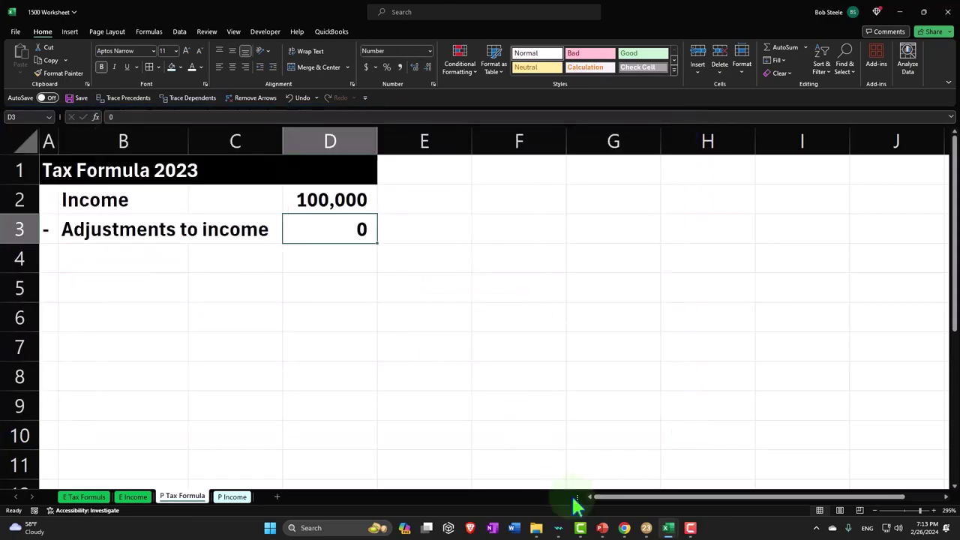
# Scroll through the Lacerte 1040 form, then return to the Excel Tax Formula sheet.
pyautogui.moveTo(645, 528)
pyautogui.click(675, 468)
pyautogui.scroll(-3, 726, 373)
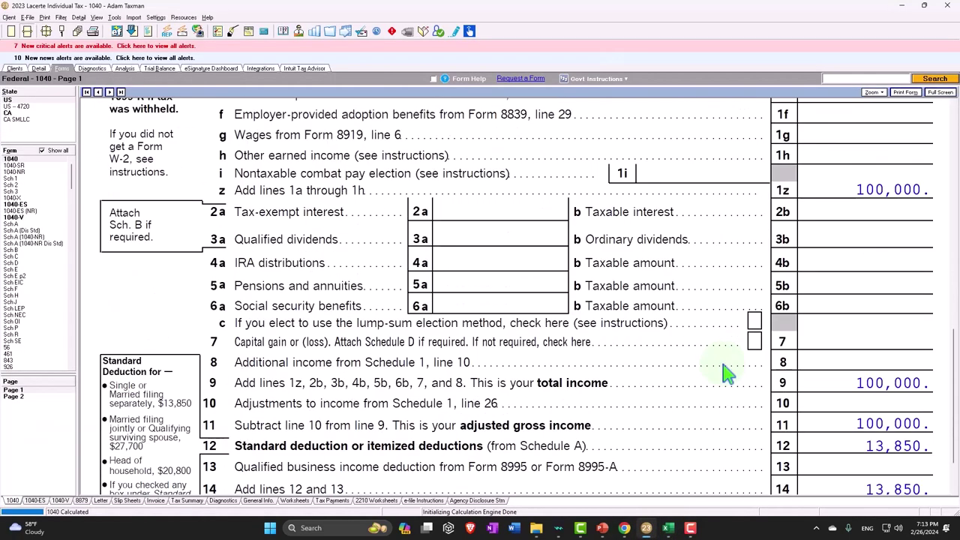
pyautogui.scroll(-2, 726, 373)
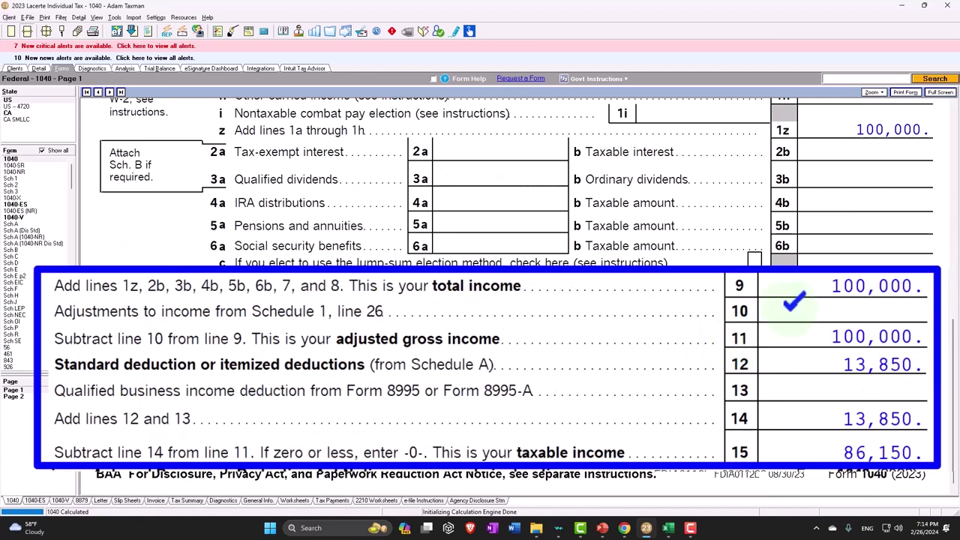
pyautogui.hotkey('alt', 'Tab')
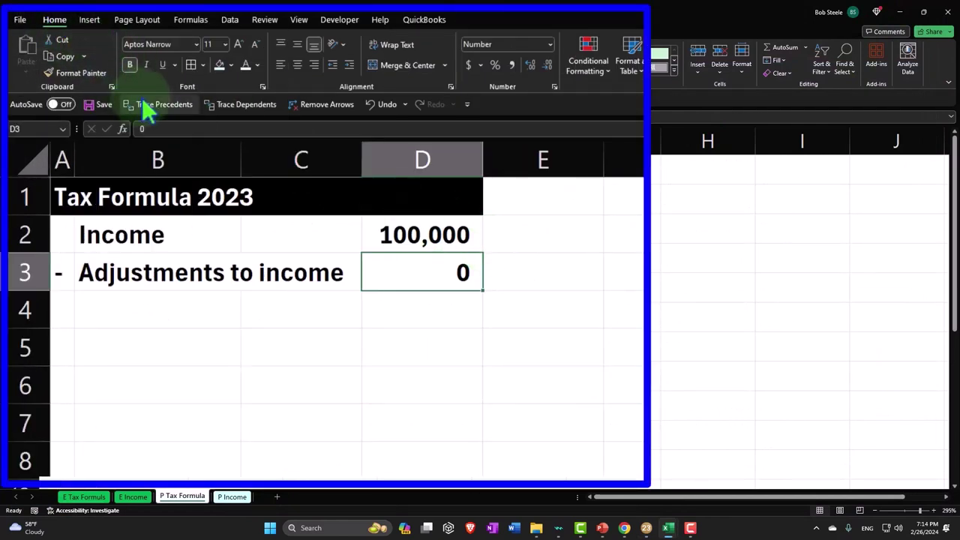
# Underline the 0 adjustment and label row 4 '= Adjusted Gross Income (AGI)', widening column B.
pyautogui.click(162, 65)
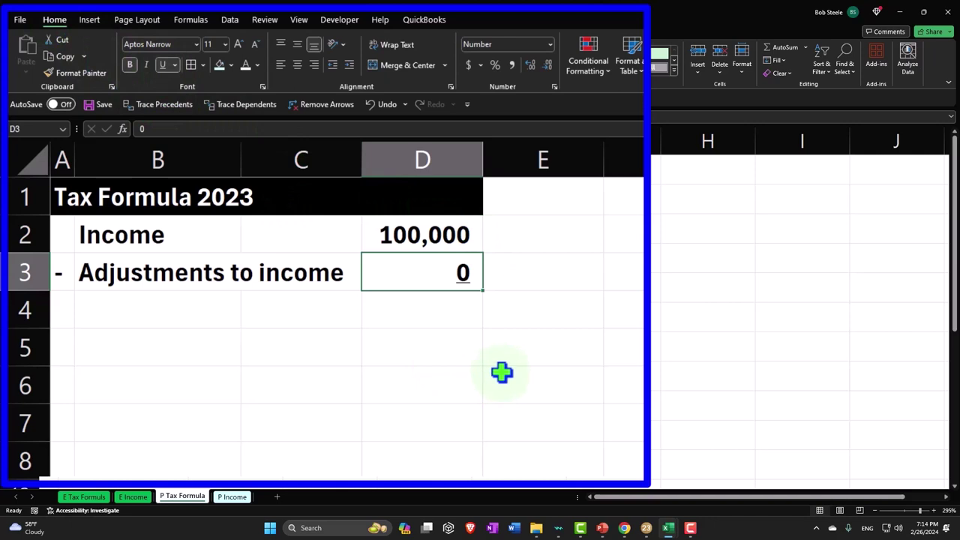
pyautogui.press('Down')
pyautogui.press('Left')
pyautogui.press('Left')
pyautogui.press('Left')
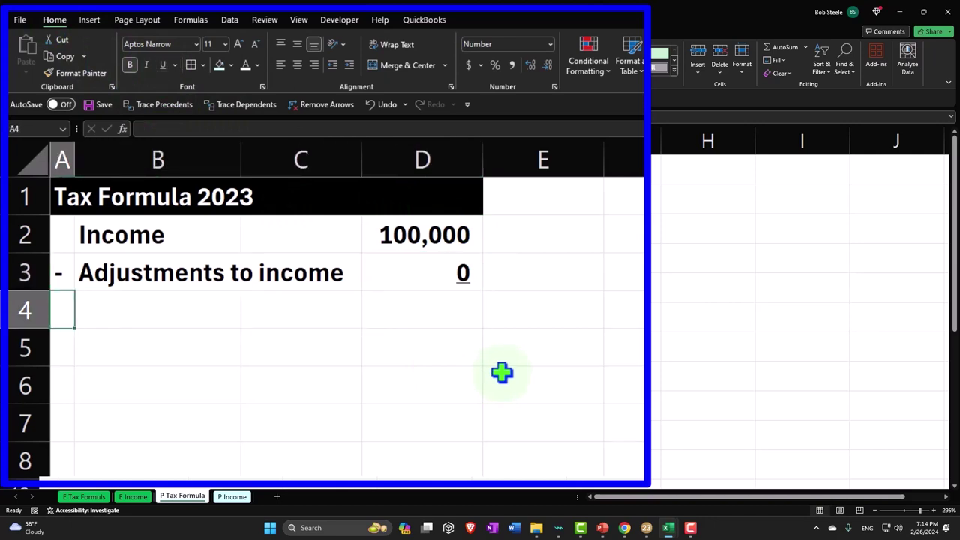
pyautogui.write('=')
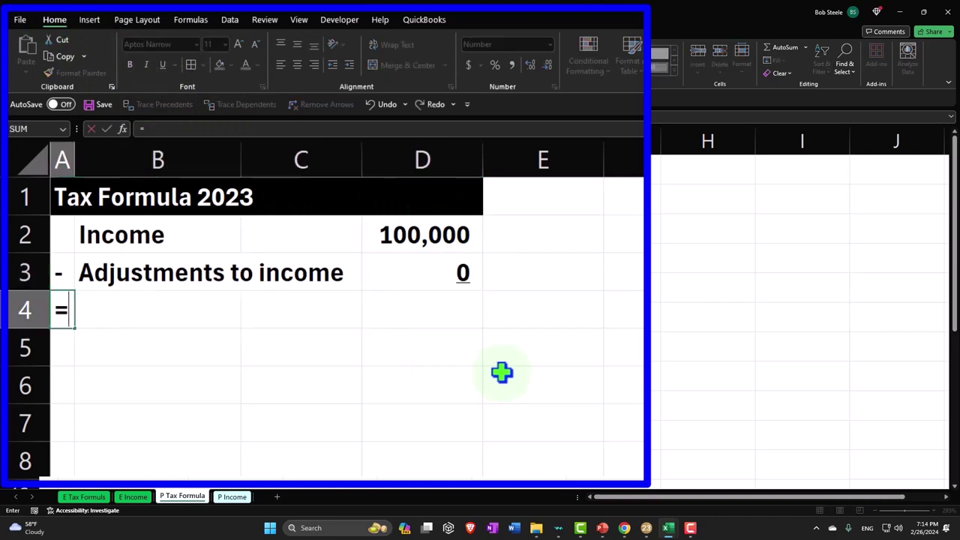
pyautogui.press('Tab')
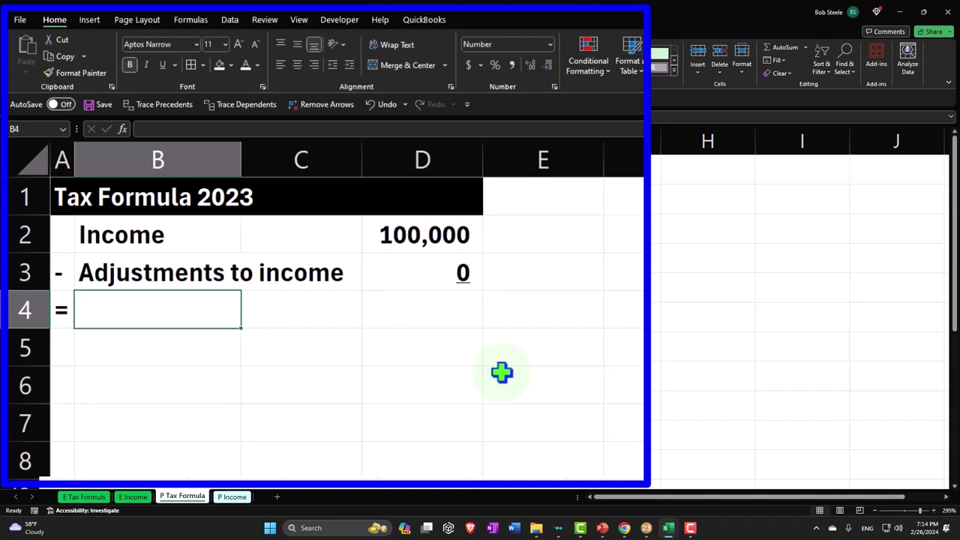
pyautogui.write('Adjuste')
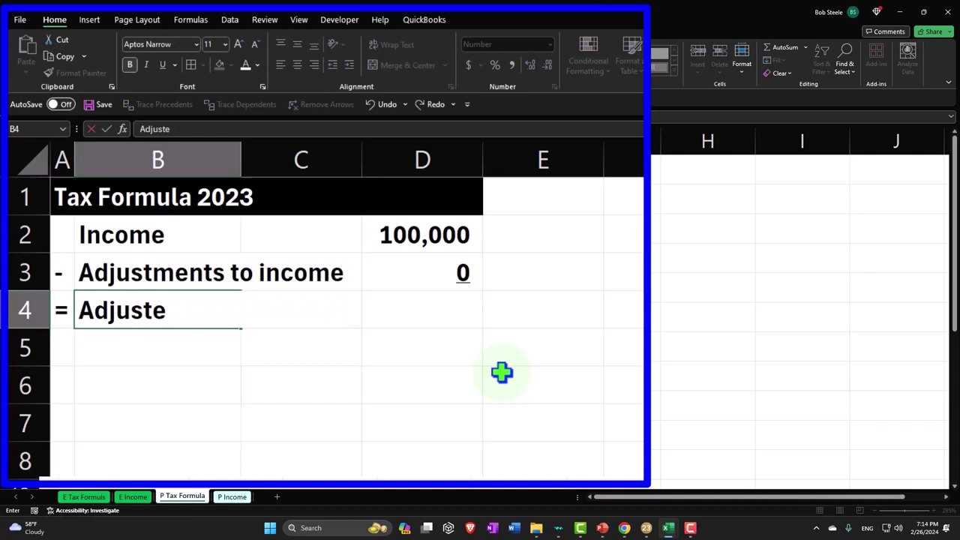
pyautogui.write('d Gross')
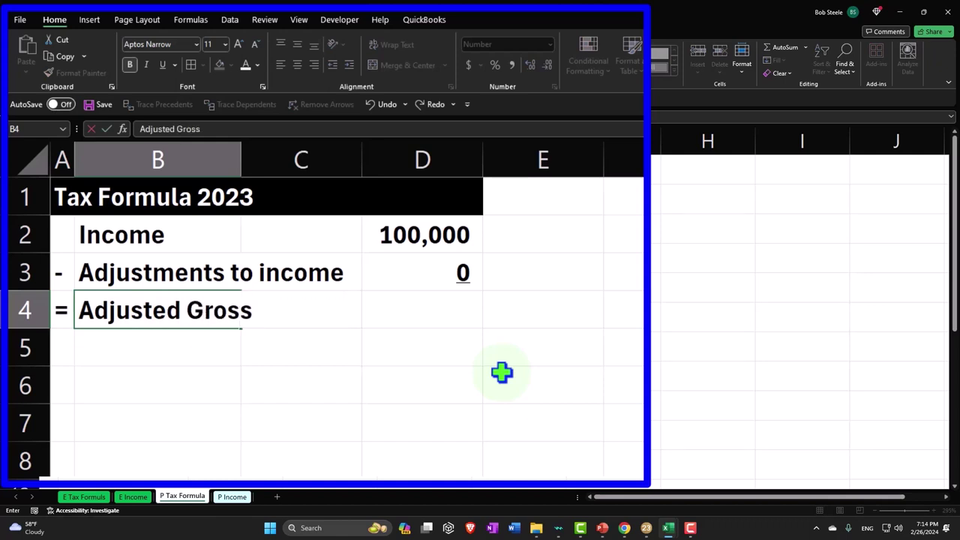
pyautogui.write(' Income (')
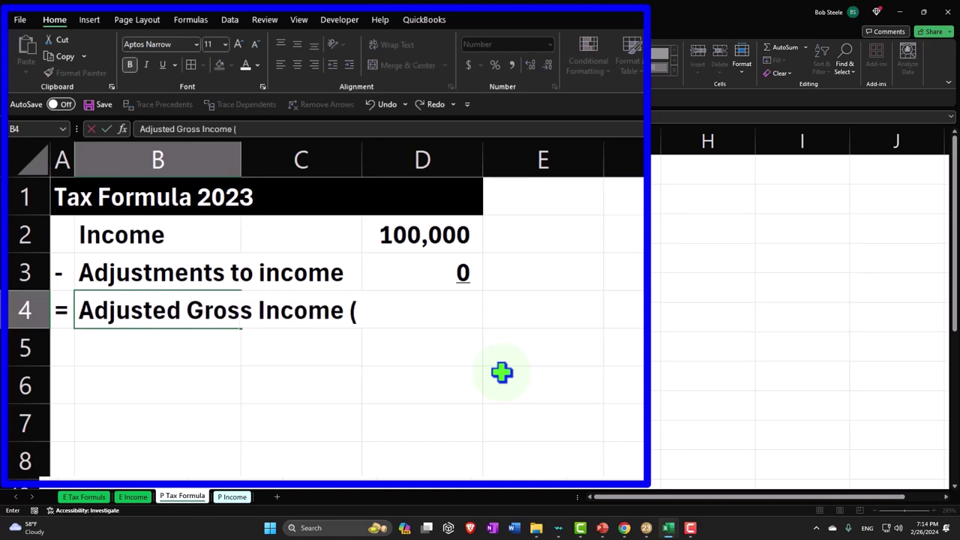
pyautogui.write('AGI')
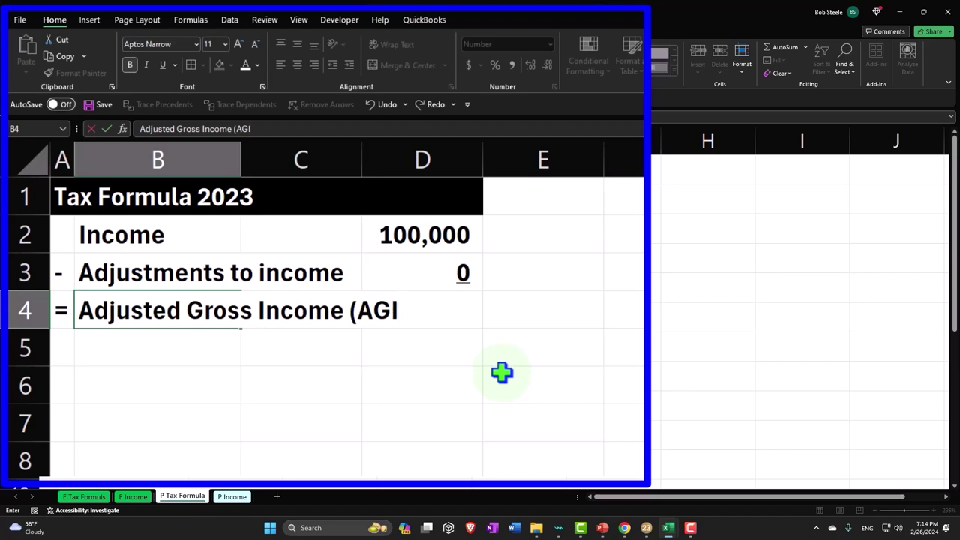
pyautogui.write(')')
pyautogui.press('Return')
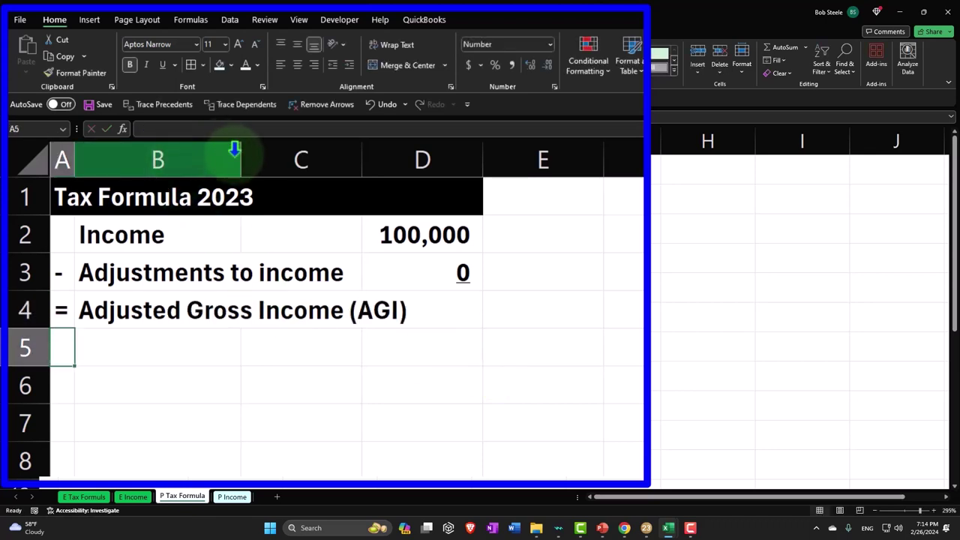
pyautogui.moveTo(238, 155); pyautogui.dragTo(279, 155)
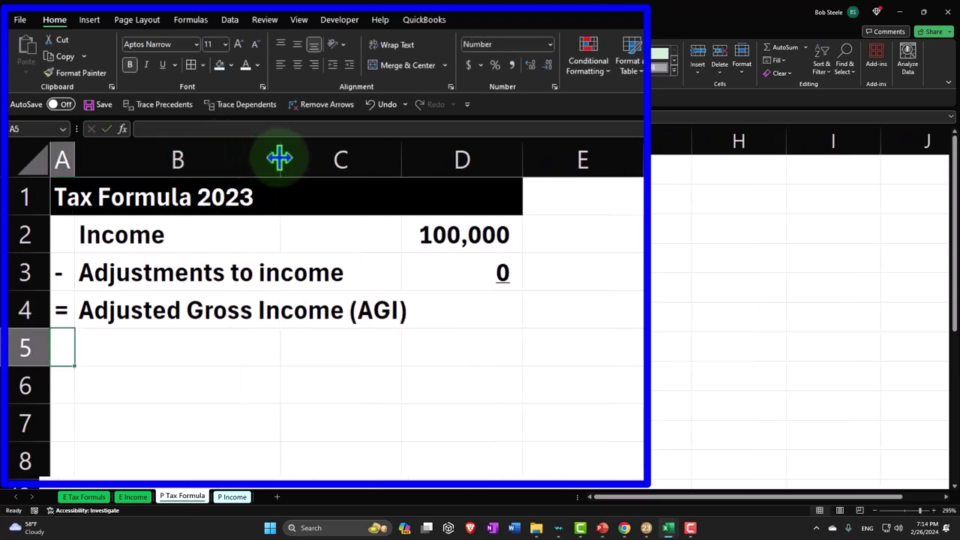
# Enter =D2-D3 in D4 so the AGI shows 100,000.
pyautogui.click(477, 296)
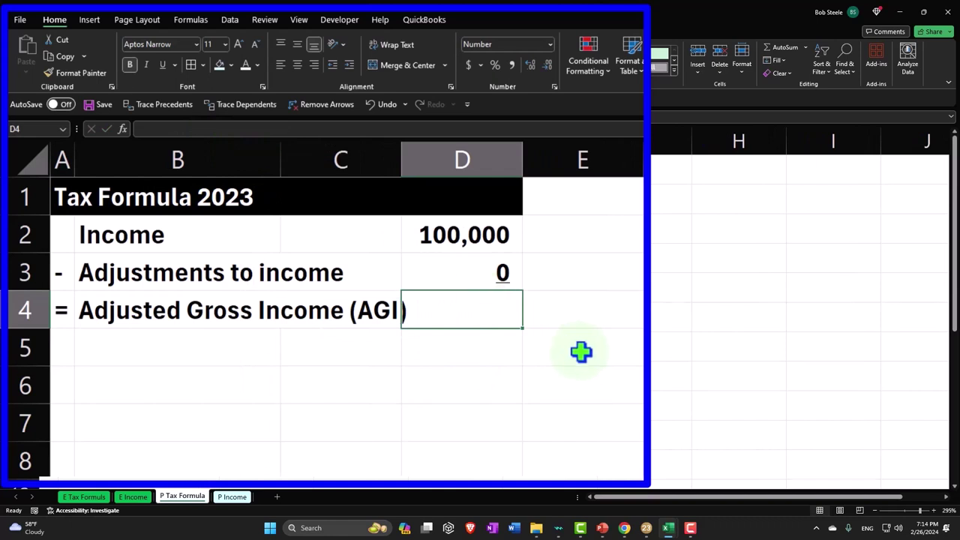
pyautogui.write('=')
pyautogui.press('Up')
pyautogui.press('Up')
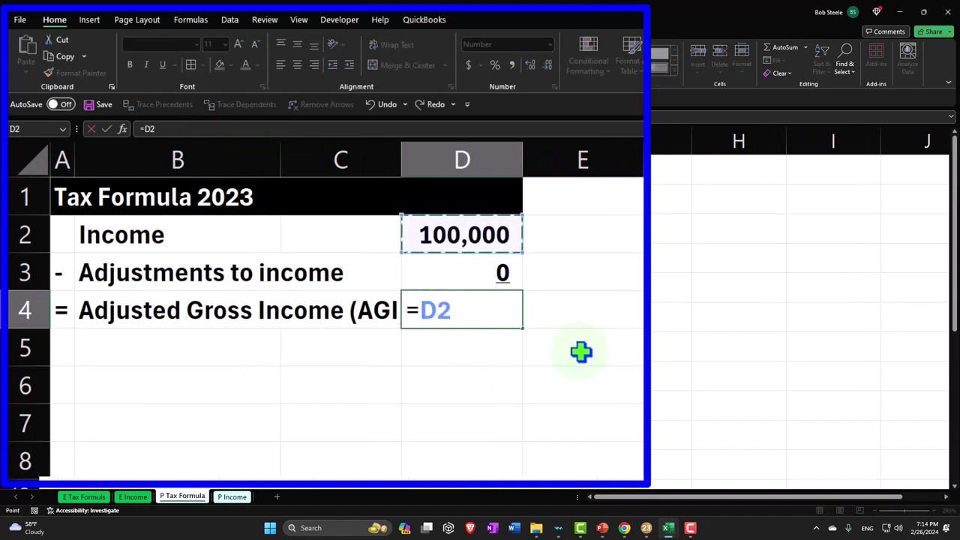
pyautogui.write('-')
pyautogui.press('Up')
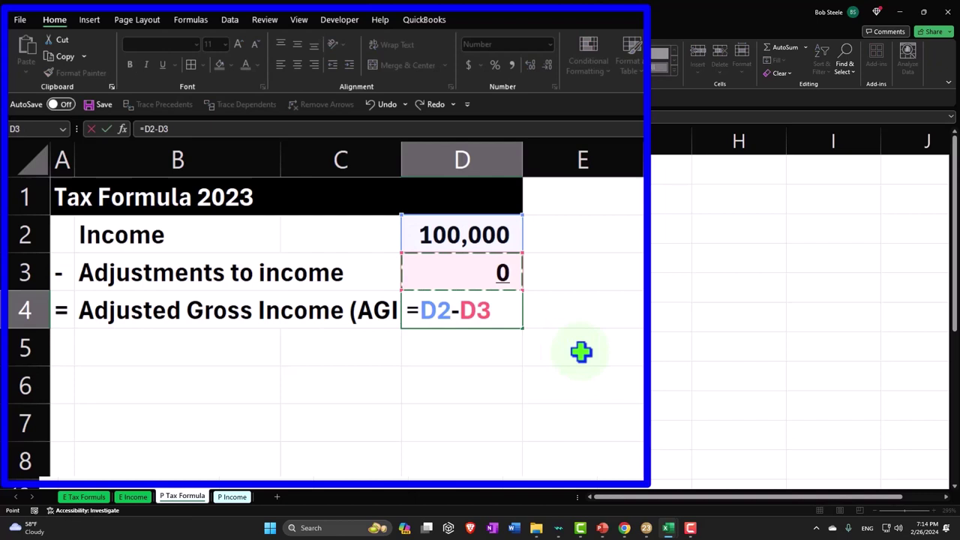
pyautogui.press('Return')
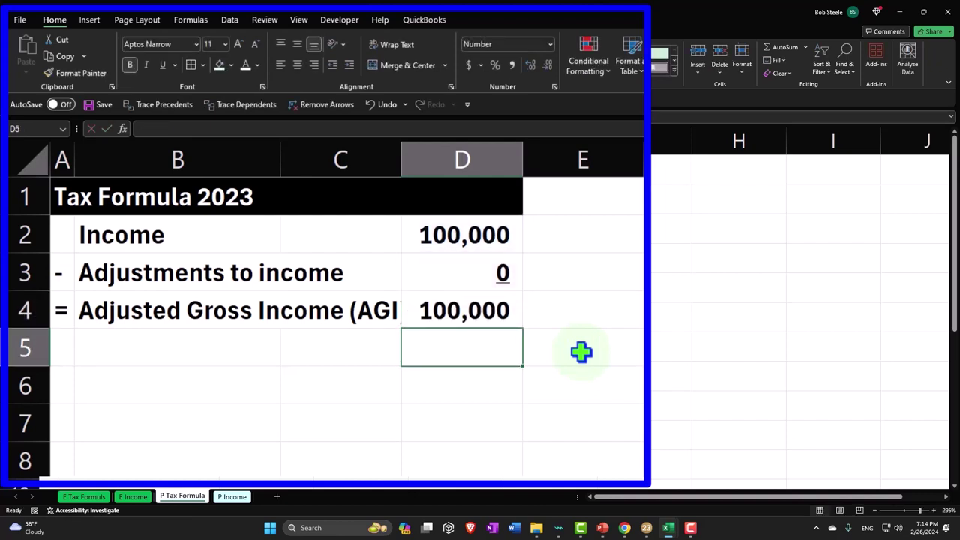
# Add a '- Greater of:' row 5 and widen column B to fit the labels.
pyautogui.press('Left')
pyautogui.press('Left')
pyautogui.press('Left')
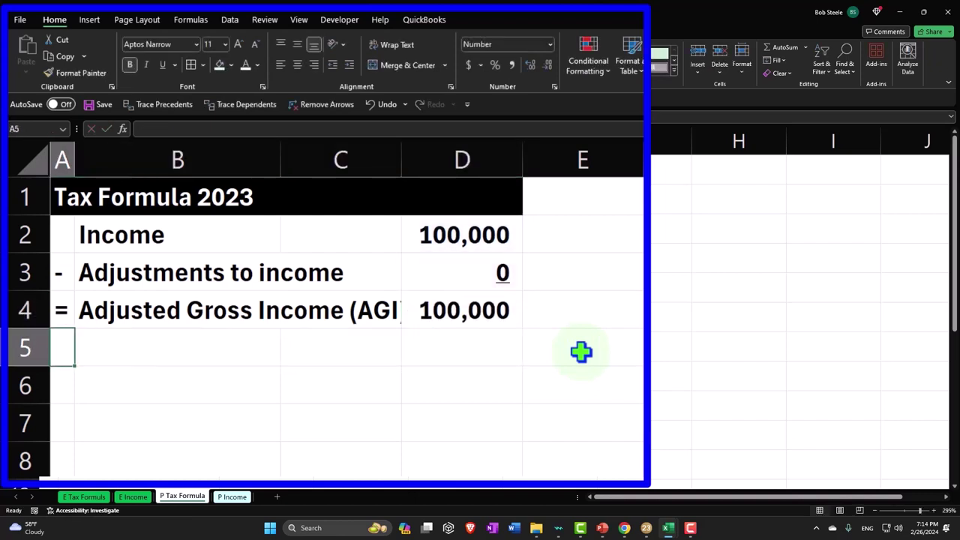
pyautogui.write('-')
pyautogui.press('Right')
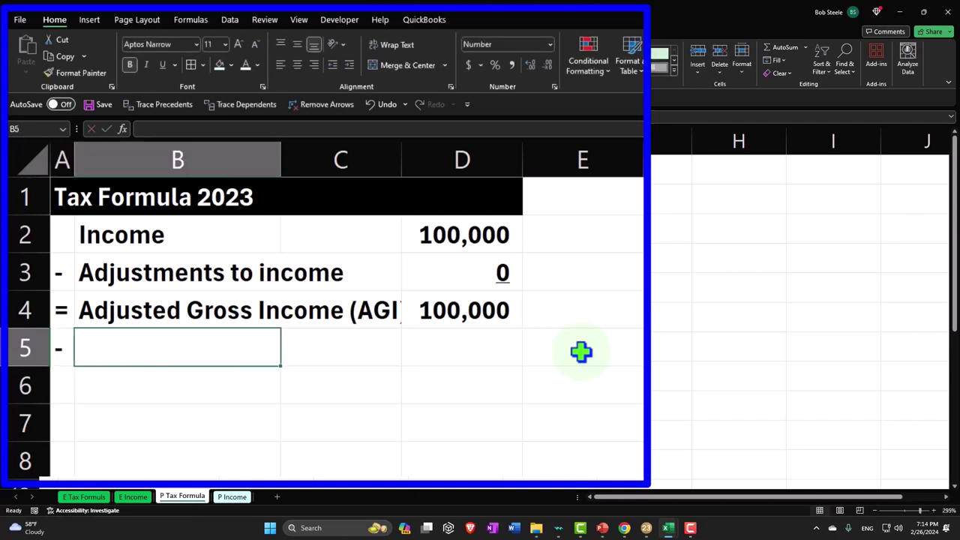
pyautogui.write('Grea')
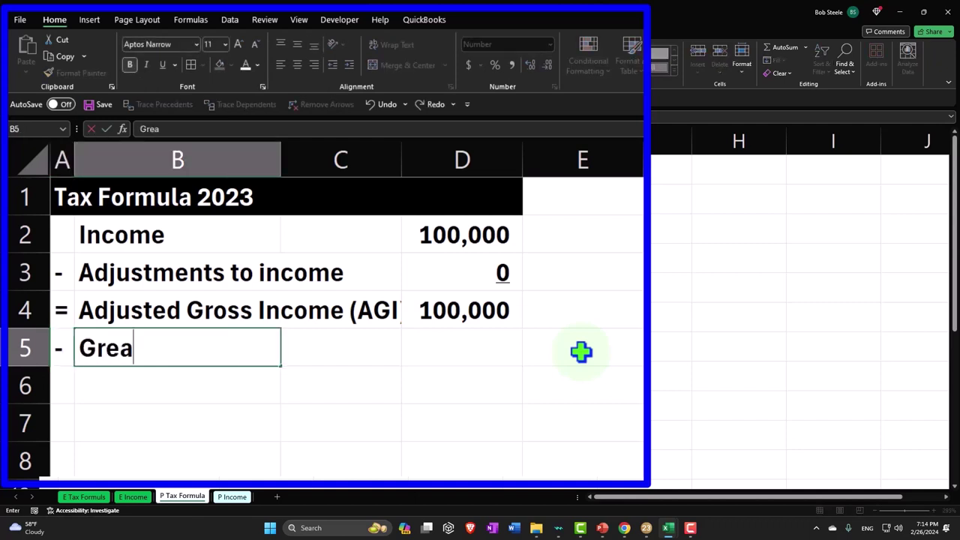
pyautogui.write('ter of')
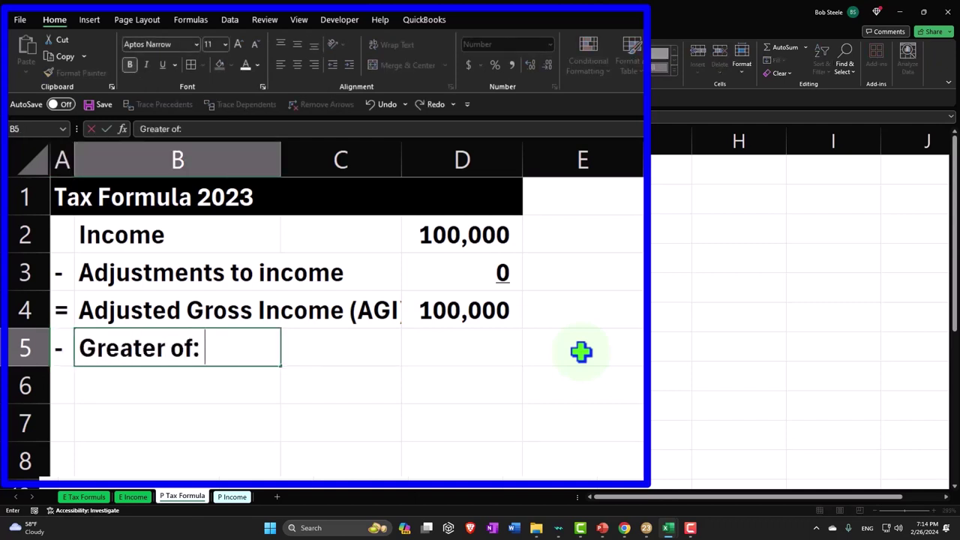
pyautogui.write(':')
pyautogui.press('Return')
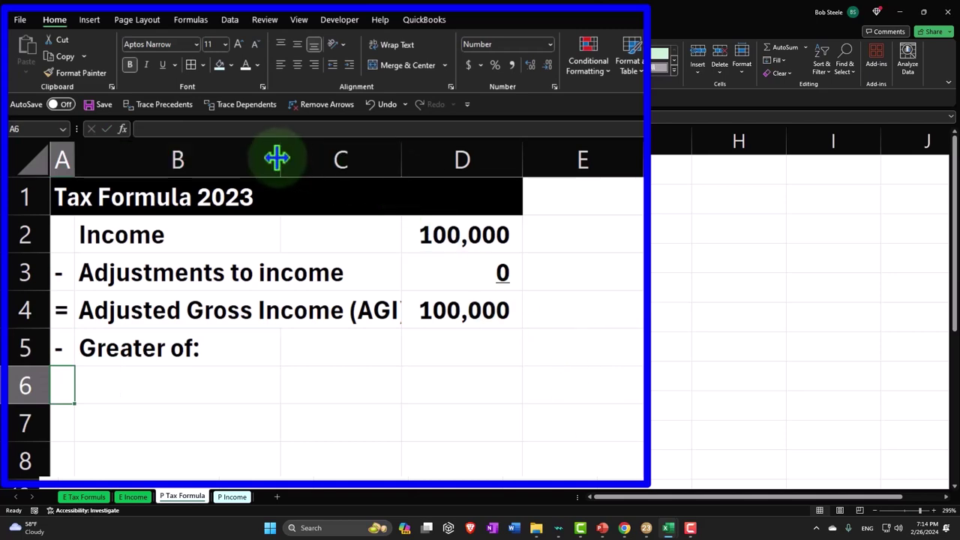
pyautogui.moveTo(277, 157); pyautogui.dragTo(323, 158)
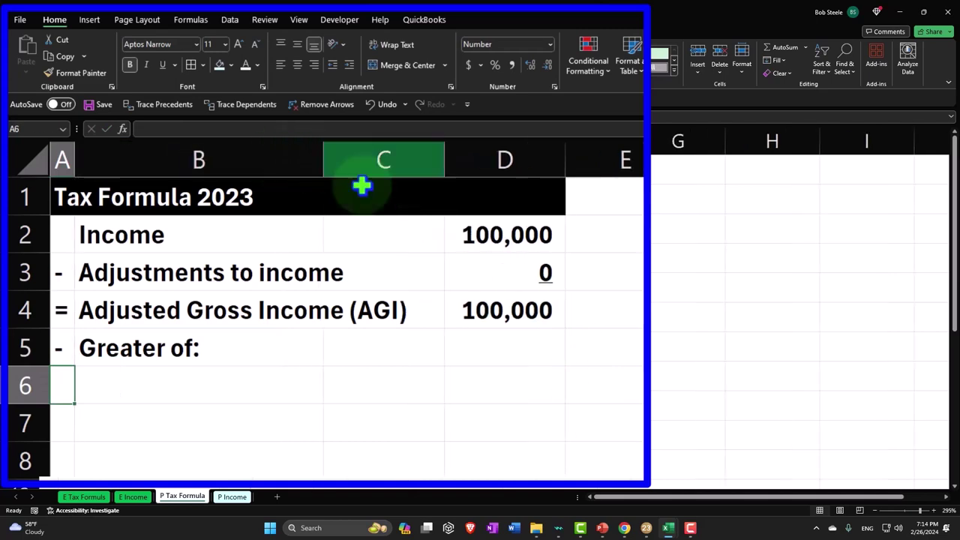
pyautogui.click(646, 528)
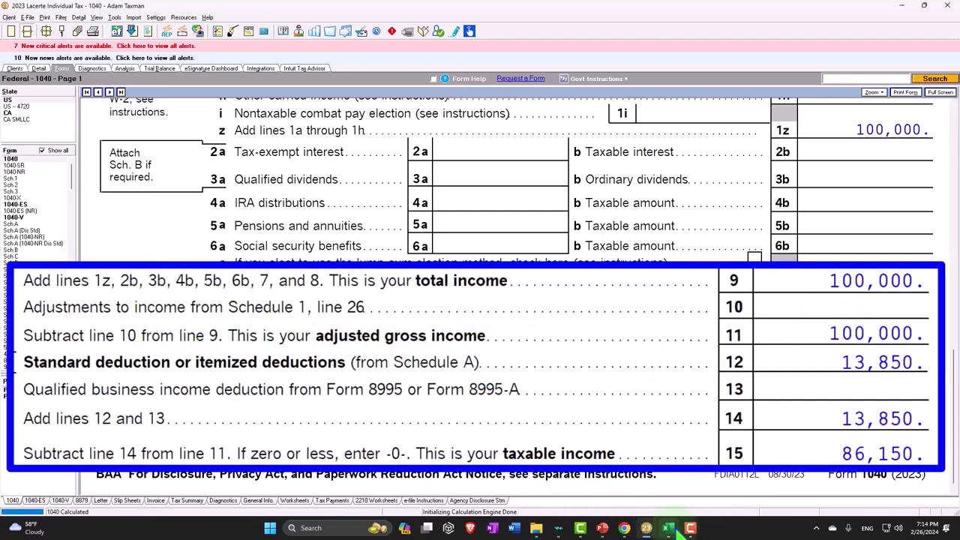
pyautogui.moveTo(669, 528)
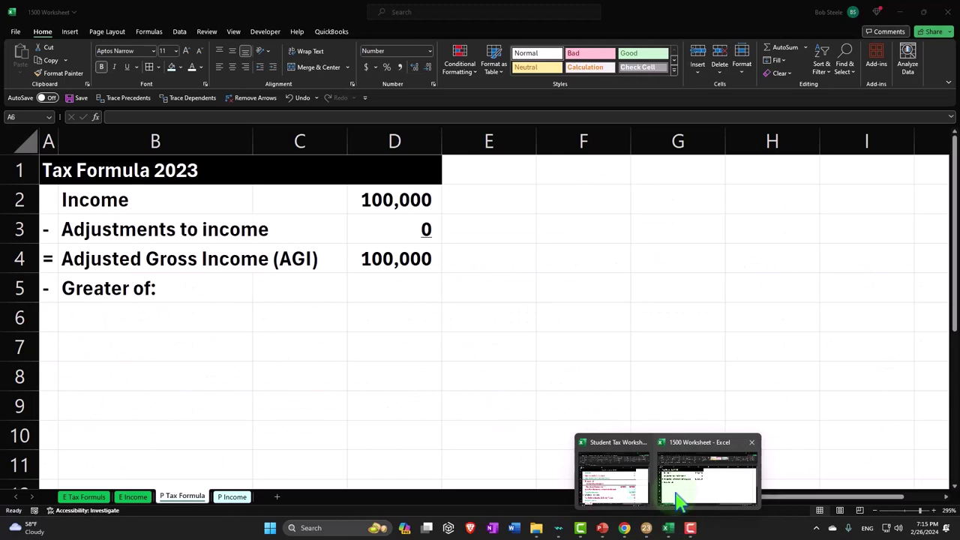